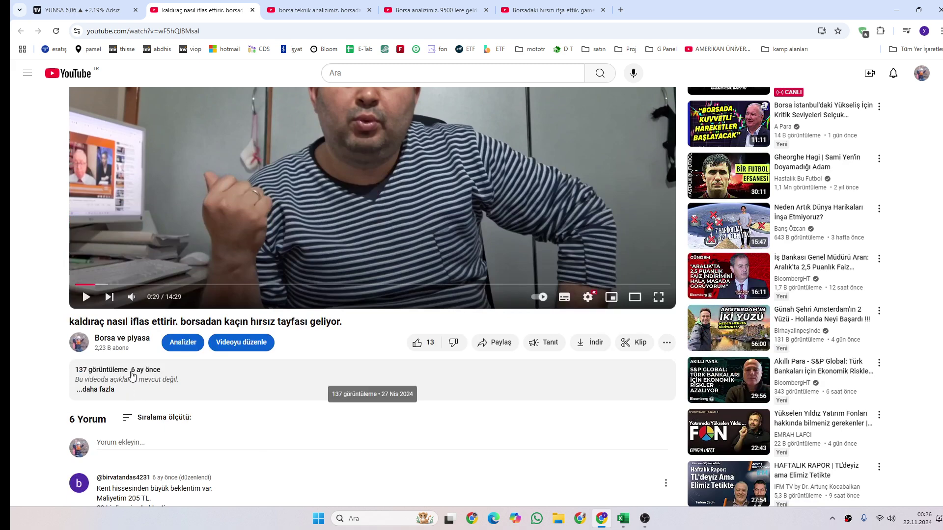
# Step: View the open video "borsa teknik analizimiz. borsadan neden çıktım?" and return to the leverage video "kaldıraç nasıl iflas ettirir"
pyautogui.hotkey('ctrl', 'Tab')
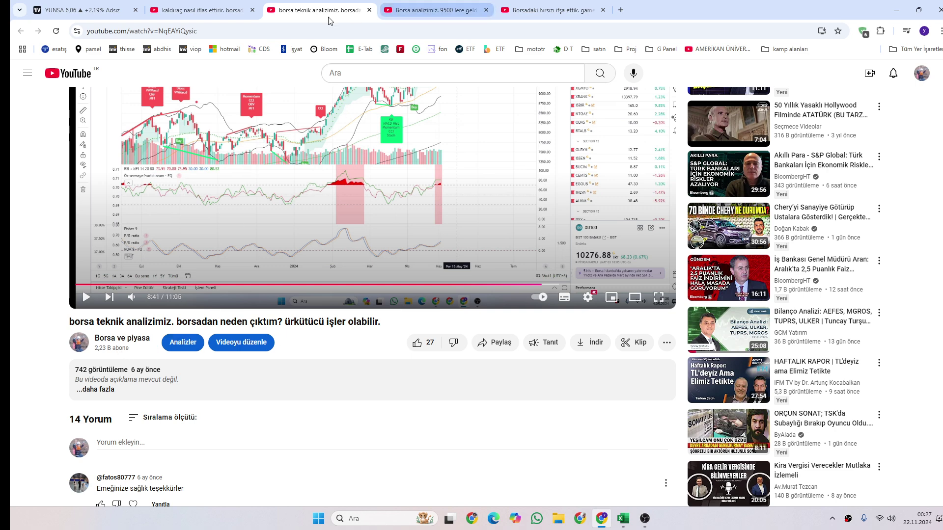
pyautogui.click(221, 10)
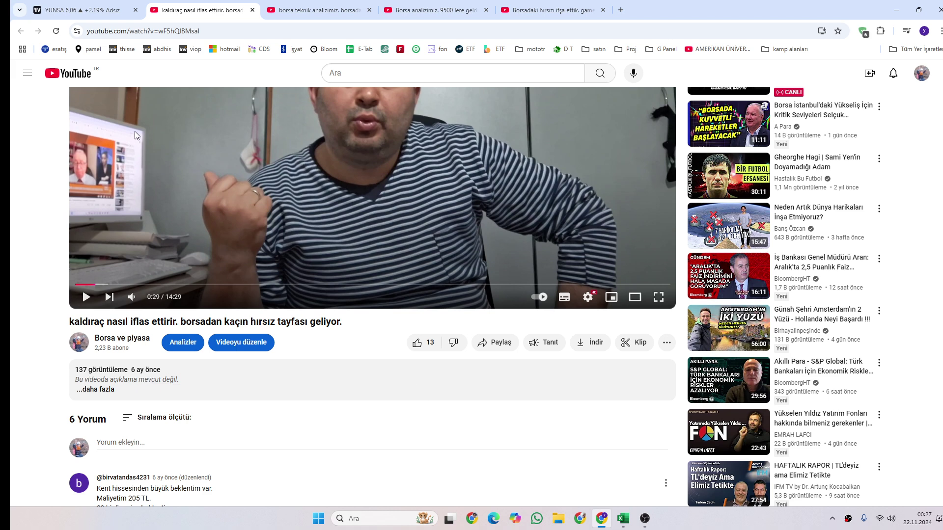
# Step: Switch to TradingView and load the XU100 index chart from the watchlist
pyautogui.click(84, 16)
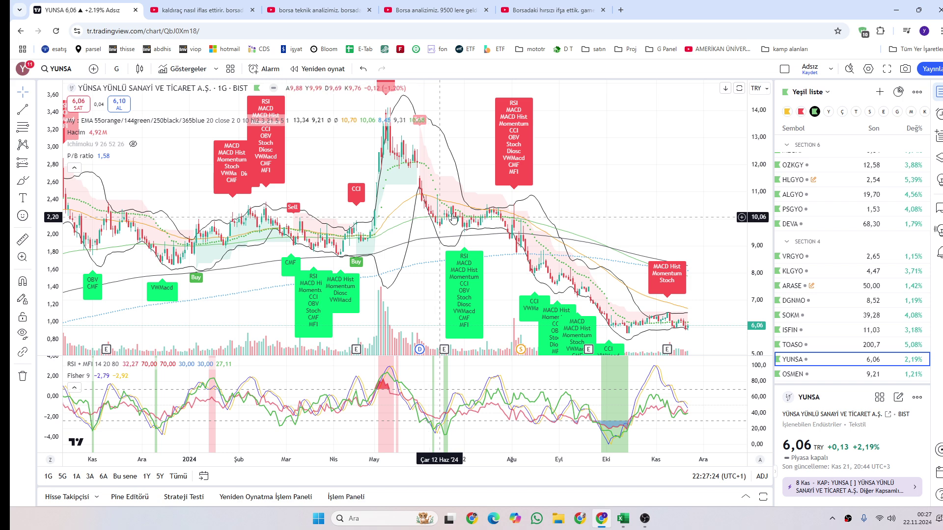
pyautogui.scroll(3, 816, 188)
pyautogui.click(806, 175)
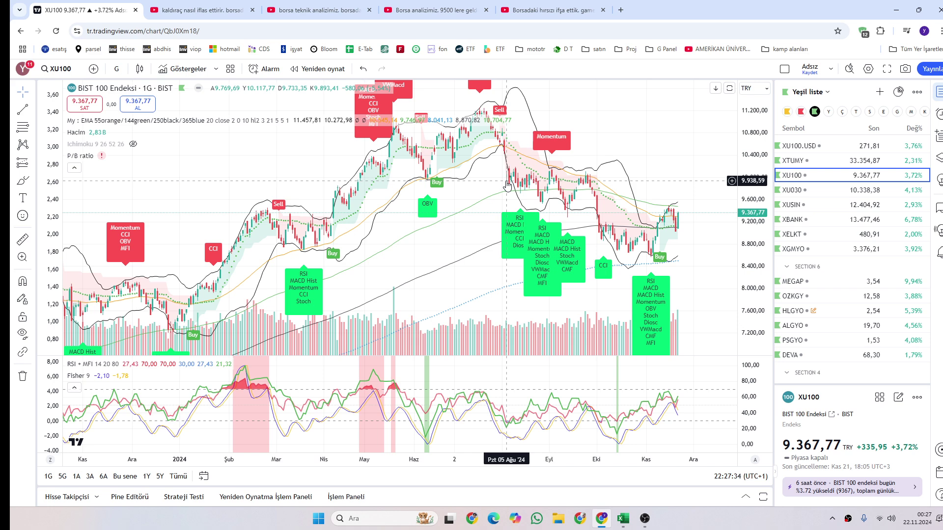
# Step: Switch to the Excel portfolio workbook and review the September 2024 holdings and the summary tables dated 12.09.2024 to 17.09.2024
pyautogui.click(623, 518)
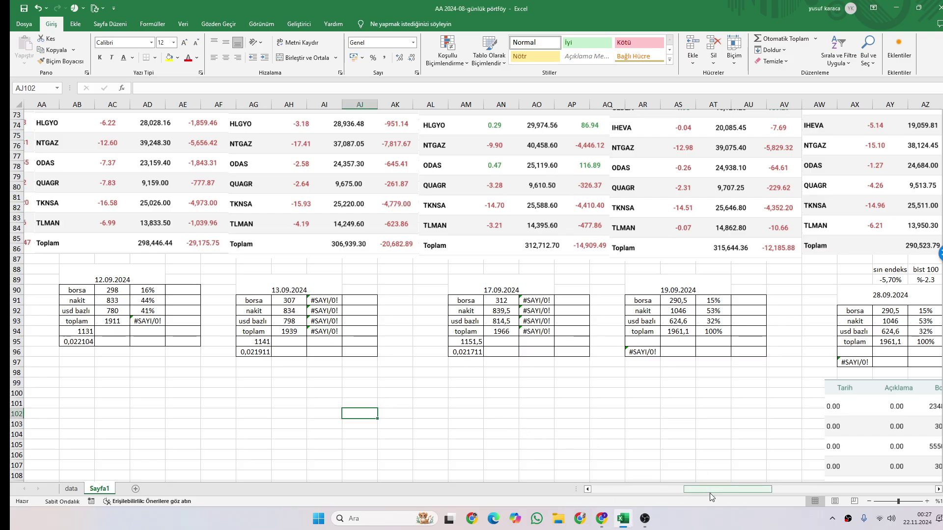
pyautogui.moveTo(709, 493); pyautogui.dragTo(670, 493)
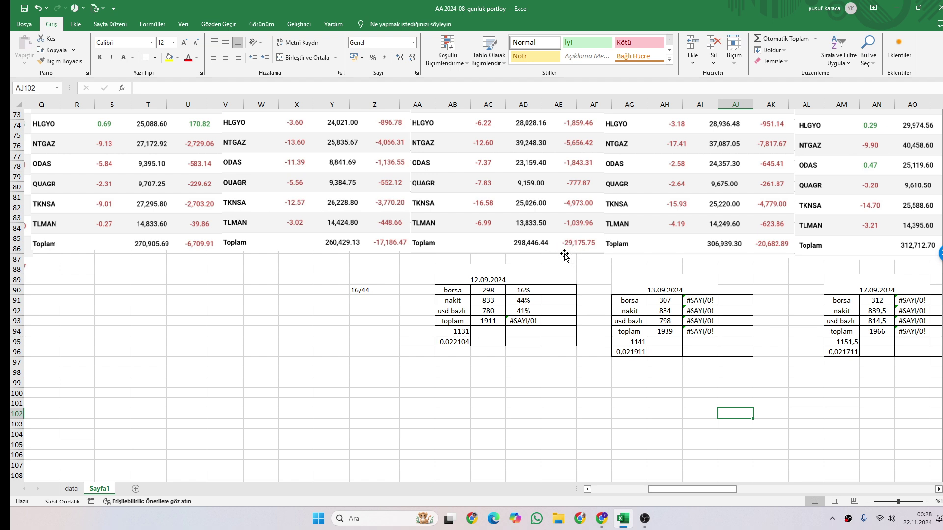
pyautogui.scroll(2, 558, 262)
pyautogui.scroll(1, 557, 263)
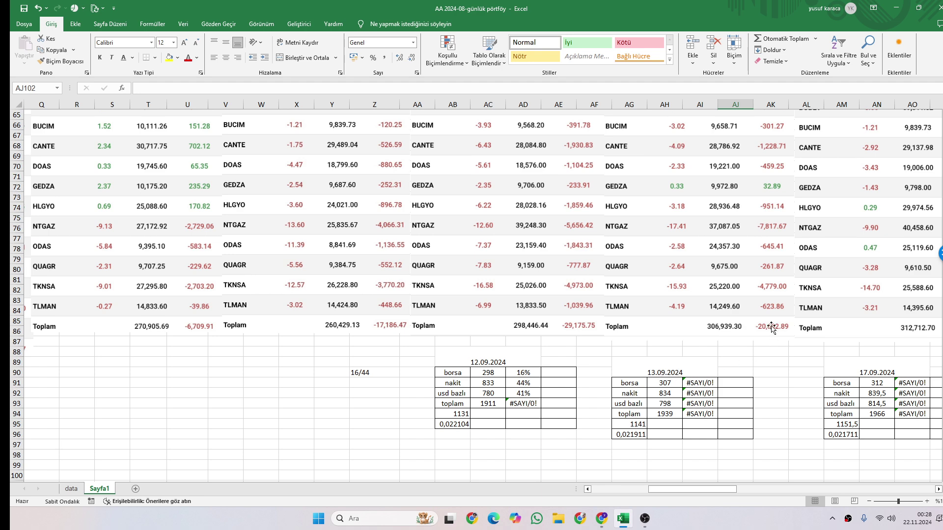
pyautogui.hscroll(5, 727, 489)
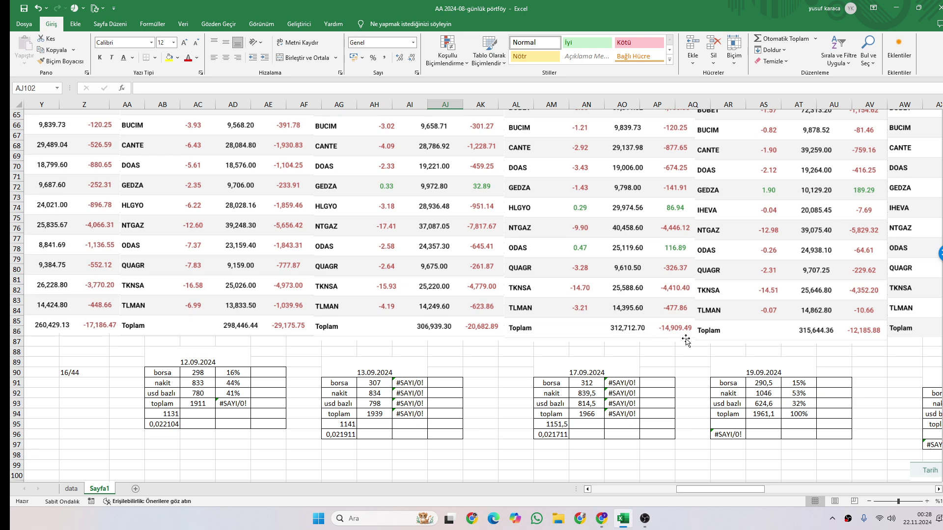
# Step: Review the following portfolio tables across the sheet, ending at the short-term portfolio summaries dated 04.11.2024, 08.11.2024 and 14.11.2024
pyautogui.moveTo(696, 489); pyautogui.dragTo(762, 495)
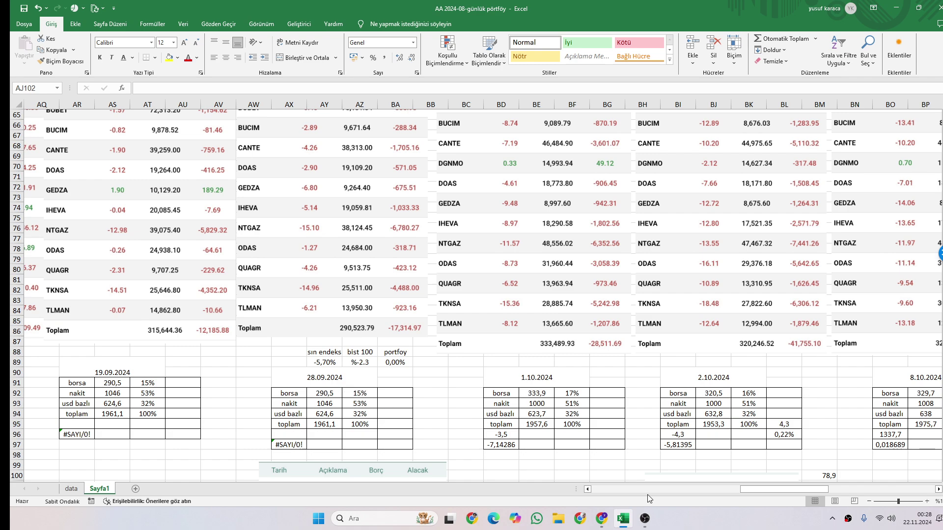
pyautogui.moveTo(756, 491); pyautogui.dragTo(688, 505)
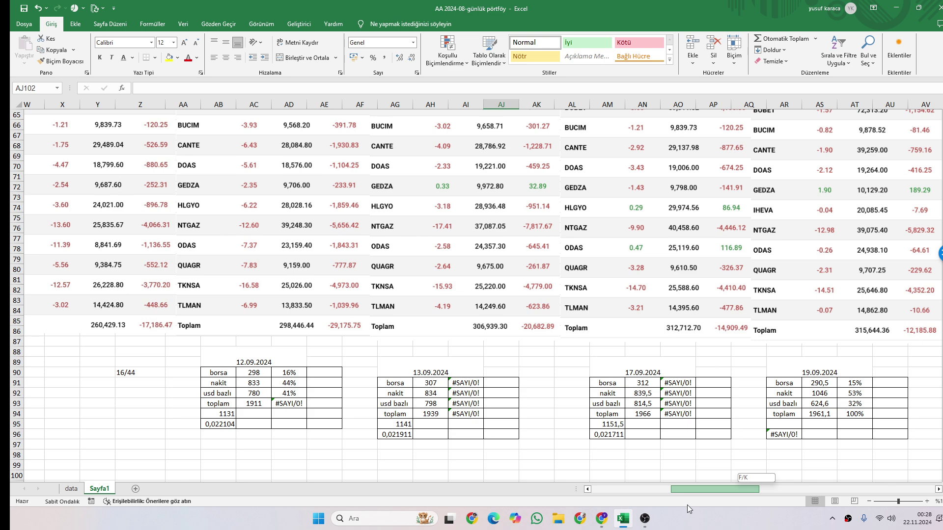
pyautogui.moveTo(687, 505); pyautogui.dragTo(872, 486)
pyautogui.scroll(-5, 540, 403)
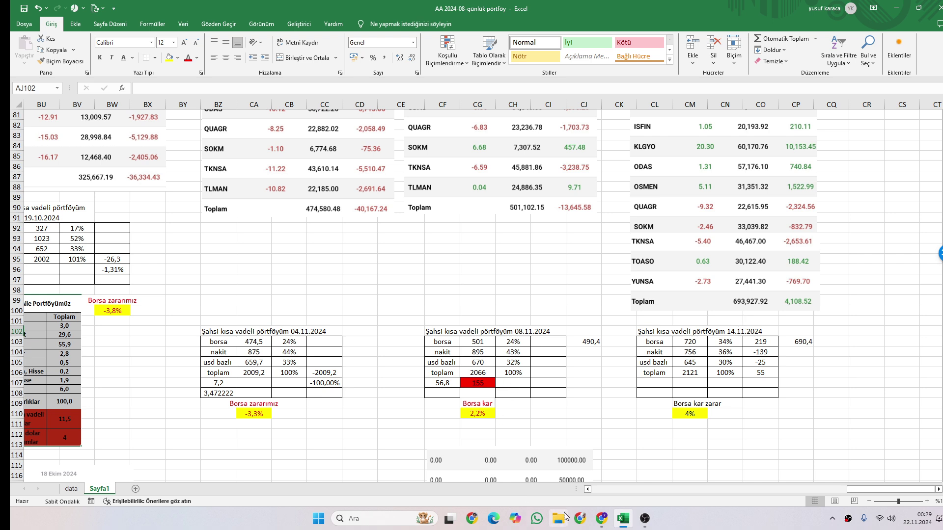
# Step: Switch to Chrome and examine the video "Borsa analizimiz. 9500 lere geldikçe ekleme yapmaya devam ediyorum." and its details
pyautogui.moveTo(602, 518)
pyautogui.click(609, 487)
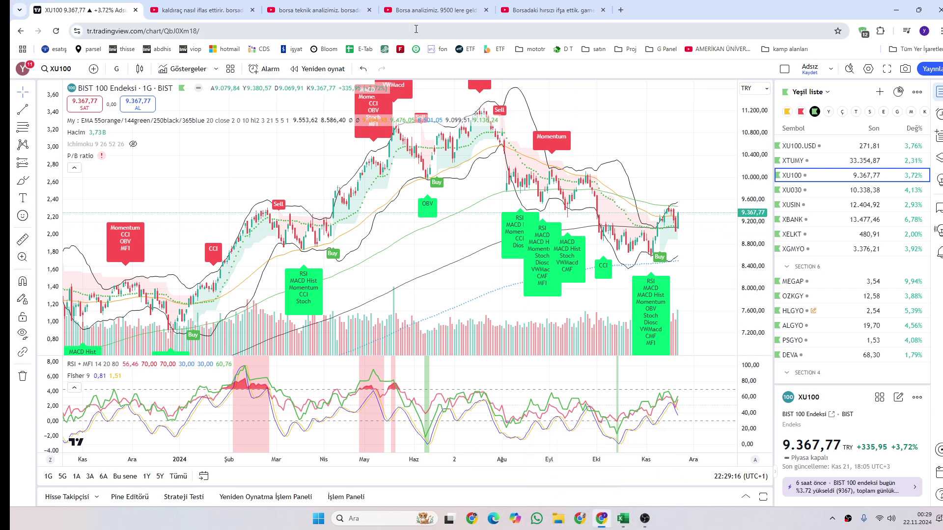
pyautogui.click(415, 13)
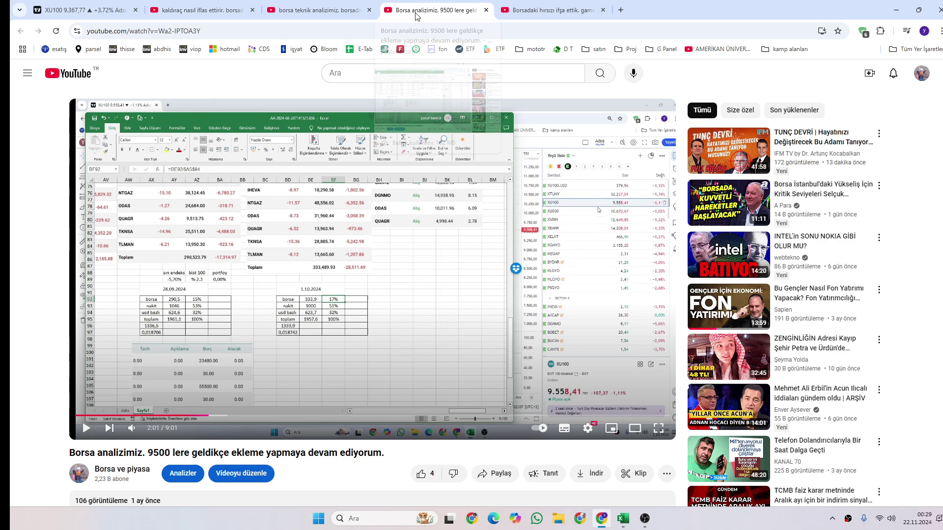
pyautogui.scroll(-5, 190, 277)
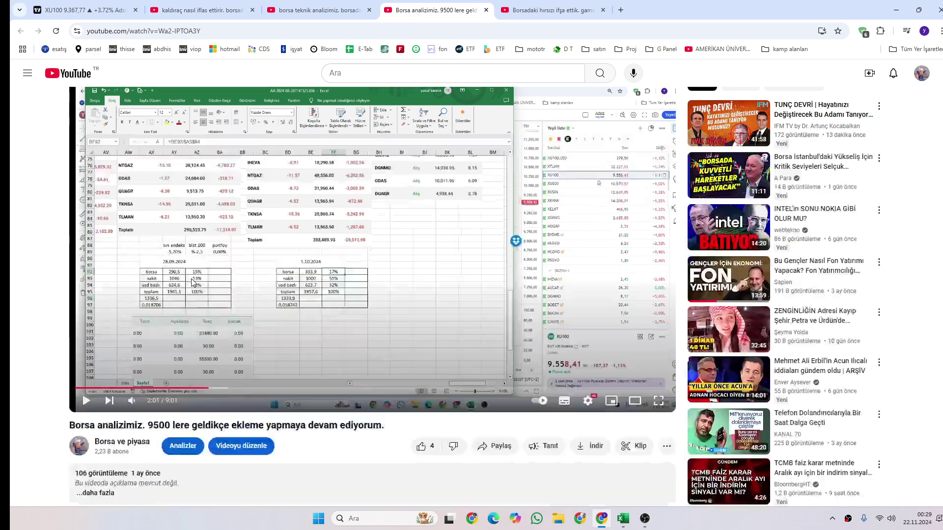
pyautogui.scroll(3, 171, 269)
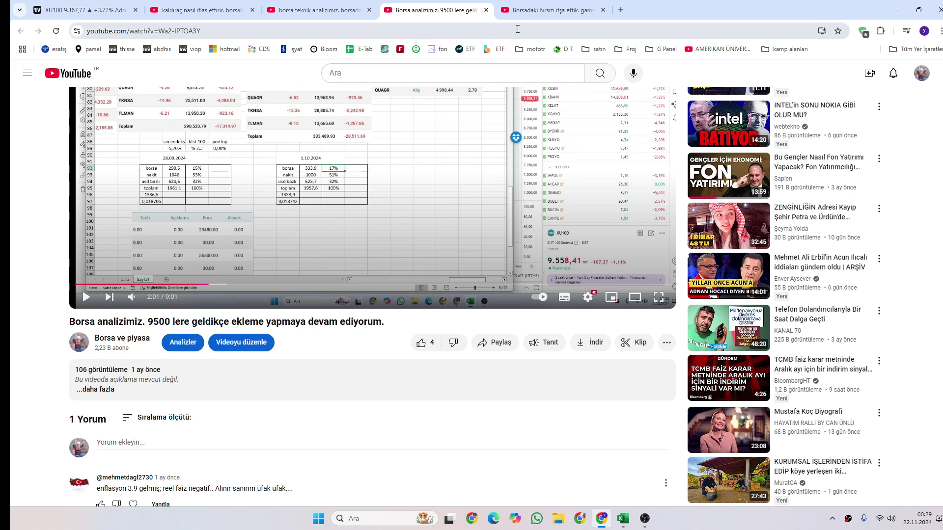
# Step: Open the video "Borsadaki hırsızı ifşa ettik" and show its exact publication date
pyautogui.click(554, 14)
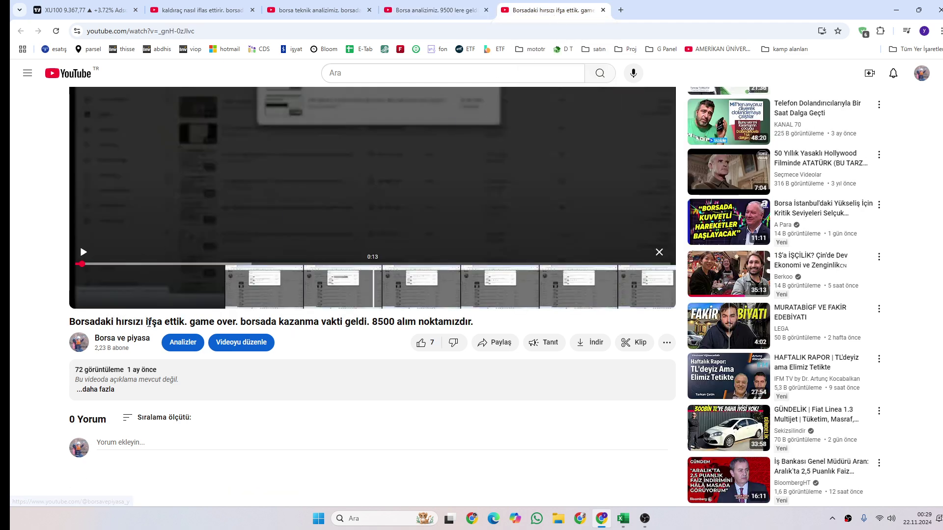
pyautogui.moveTo(132, 371)
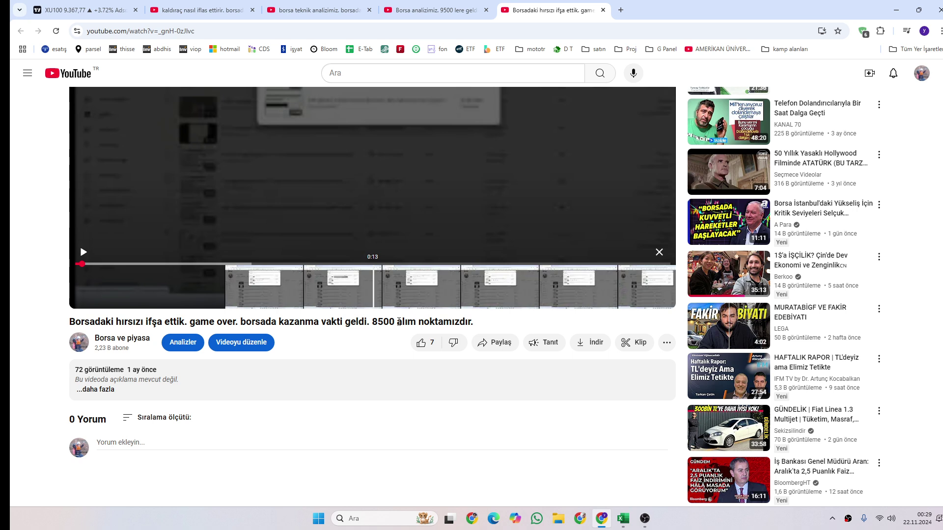
pyautogui.moveTo(96, 377)
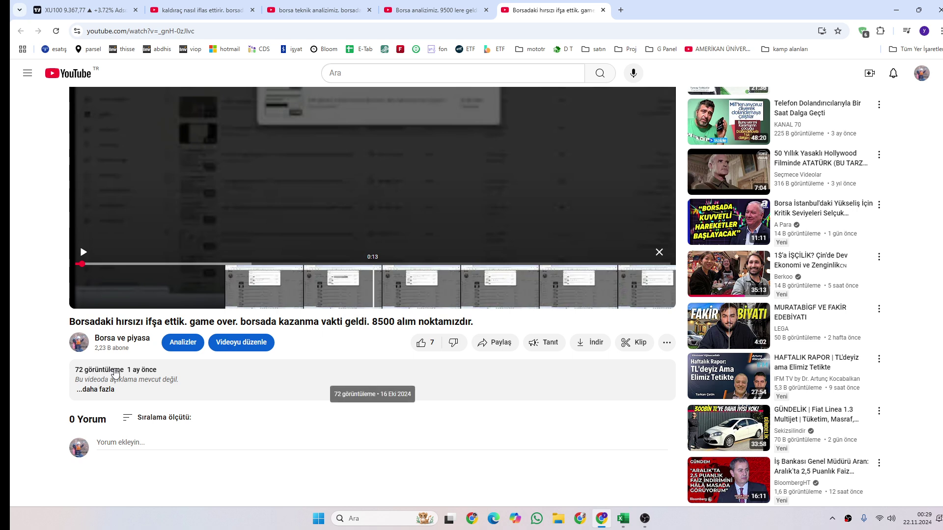
# Step: Compare the November low on the XU100 chart with the November portfolio summaries in the Excel workbook
pyautogui.click(83, 10)
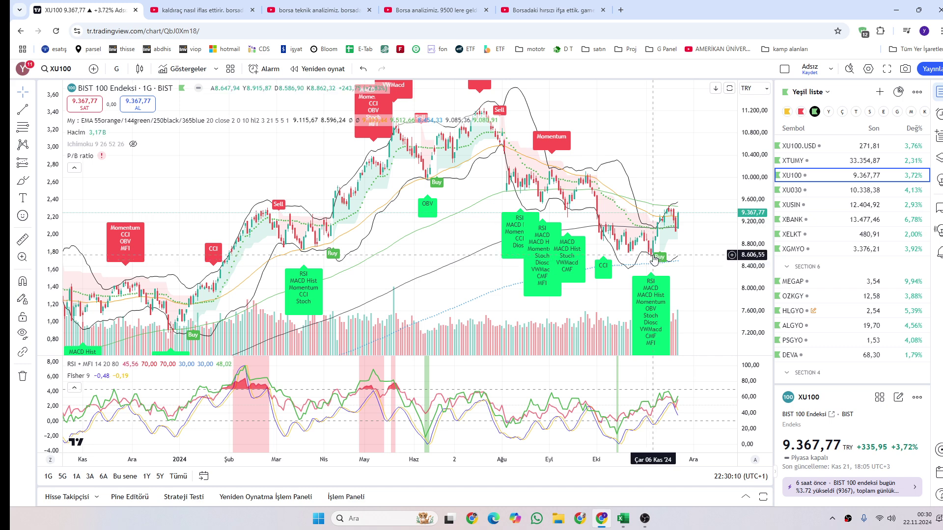
pyautogui.click(623, 519)
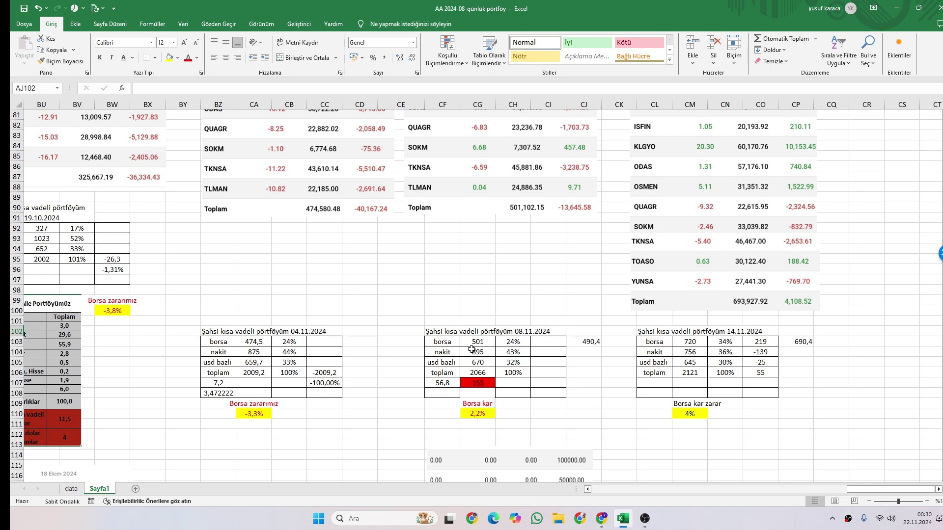
pyautogui.click(629, 522)
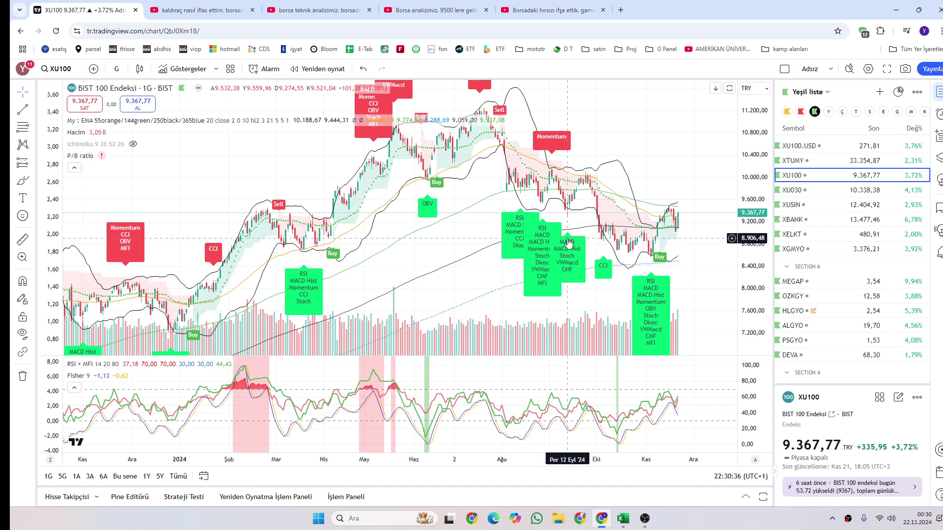
# Step: Recheck the November portfolio summaries in Excel, then examine the recent months of the XU100 chart up close
pyautogui.click(623, 519)
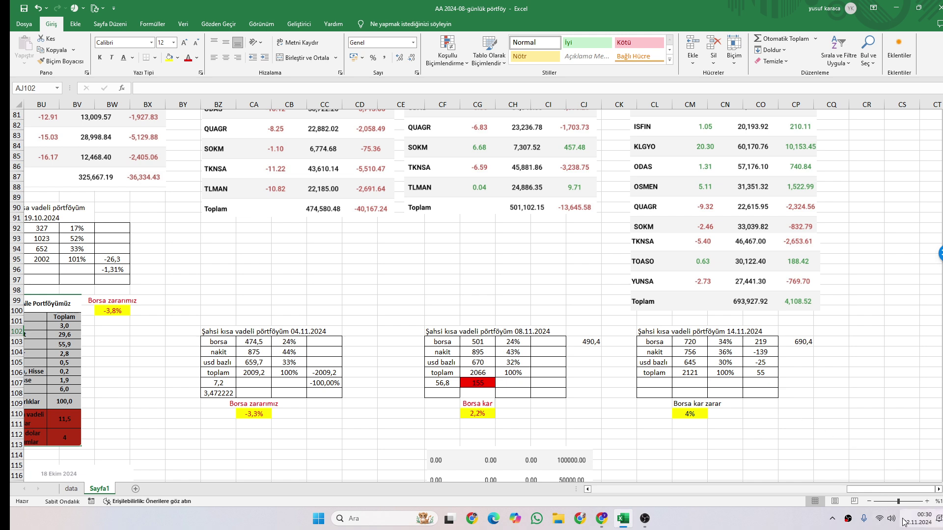
pyautogui.moveTo(623, 522)
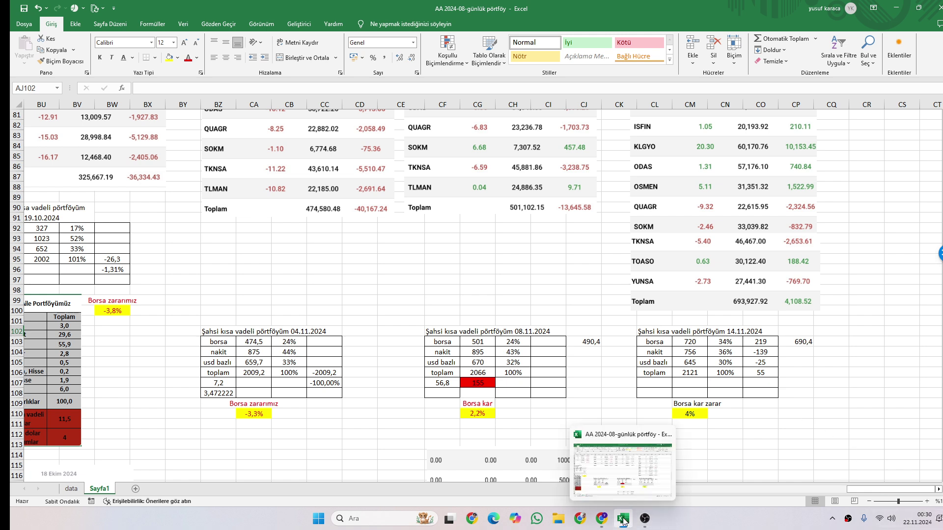
pyautogui.click(604, 521)
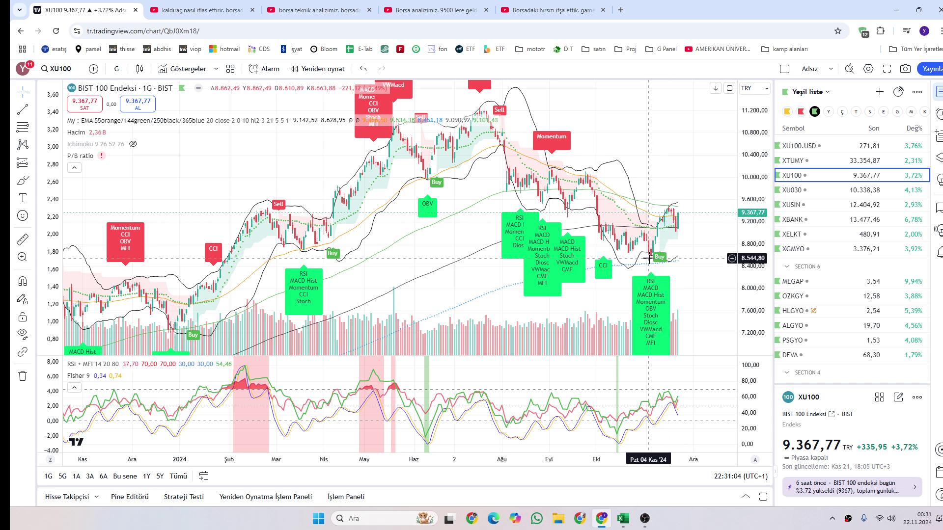
pyautogui.scroll(3, 649, 258)
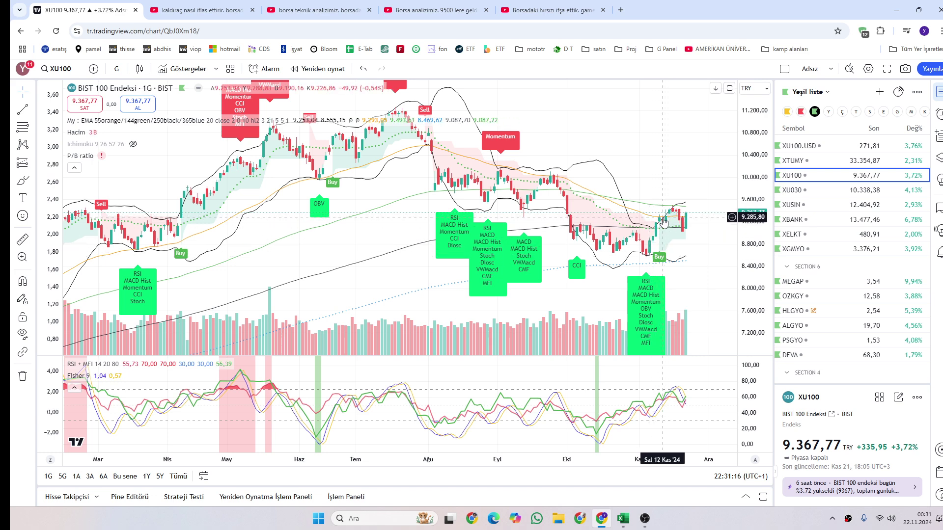
# Step: Look over the Excel portfolio summaries once more and return to the enlarged XU100 chart
pyautogui.click(625, 519)
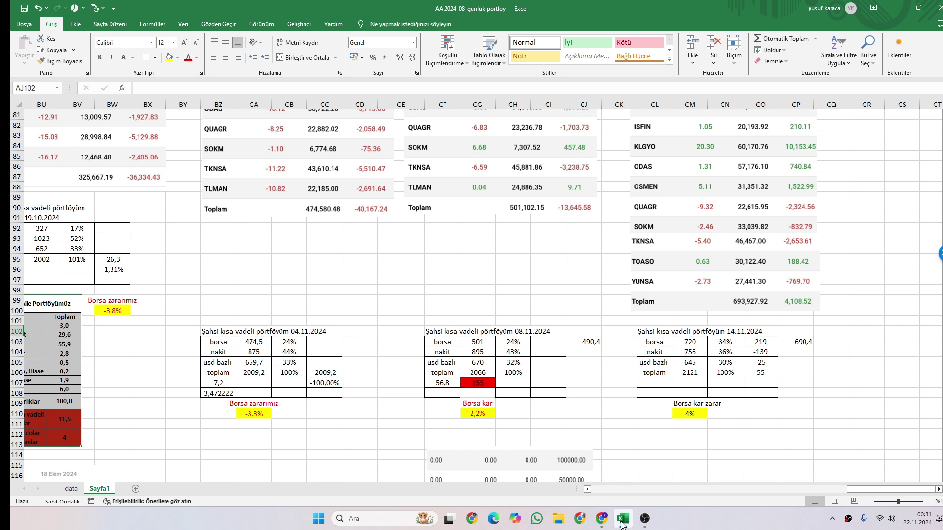
pyautogui.moveTo(621, 524)
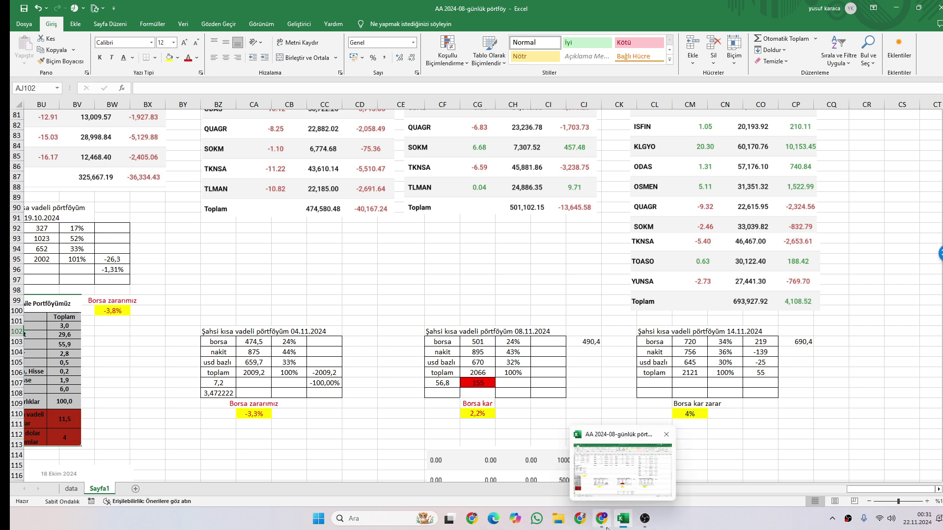
pyautogui.click(606, 528)
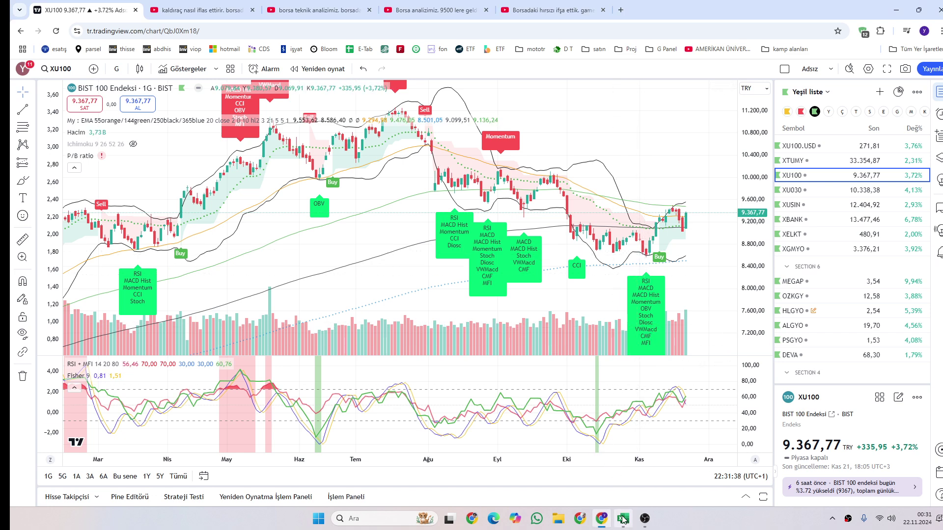
# Step: Revisit the "Borsadaki hırsızı ifşa ettik" video about buying at 8500 and return to the XU100 chart
pyautogui.click(532, 8)
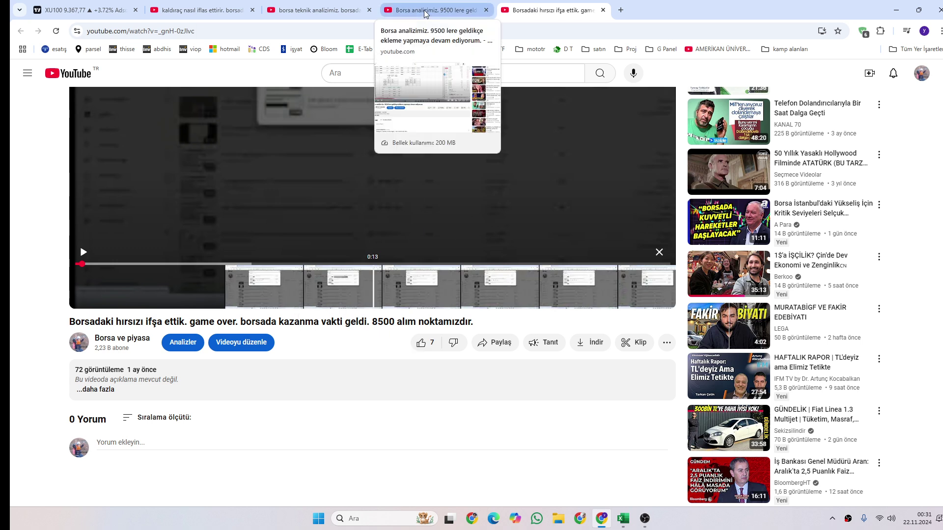
pyautogui.click(117, 10)
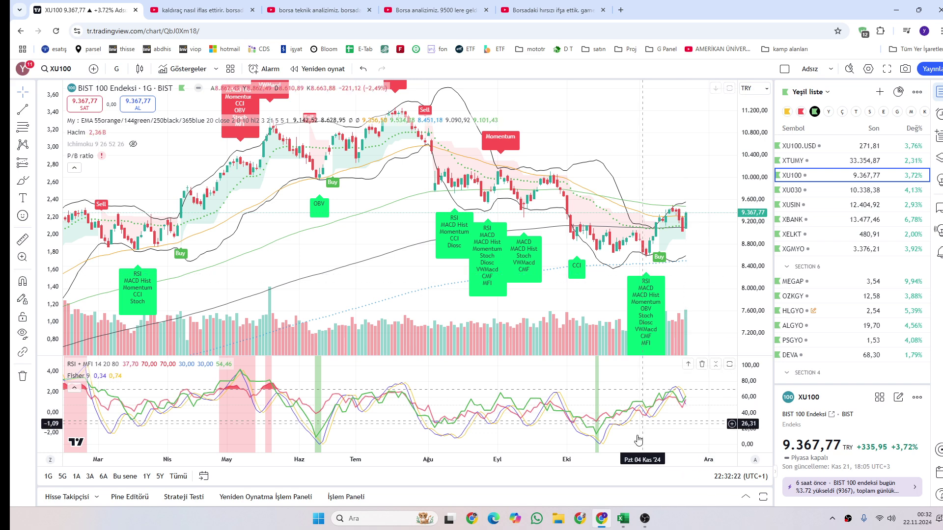
# Step: Inspect the stock percentage, cash and USD-based amounts in the 14.11.2024 Excel portfolio table, then return to the XU100 chart in Chrome
pyautogui.click(622, 518)
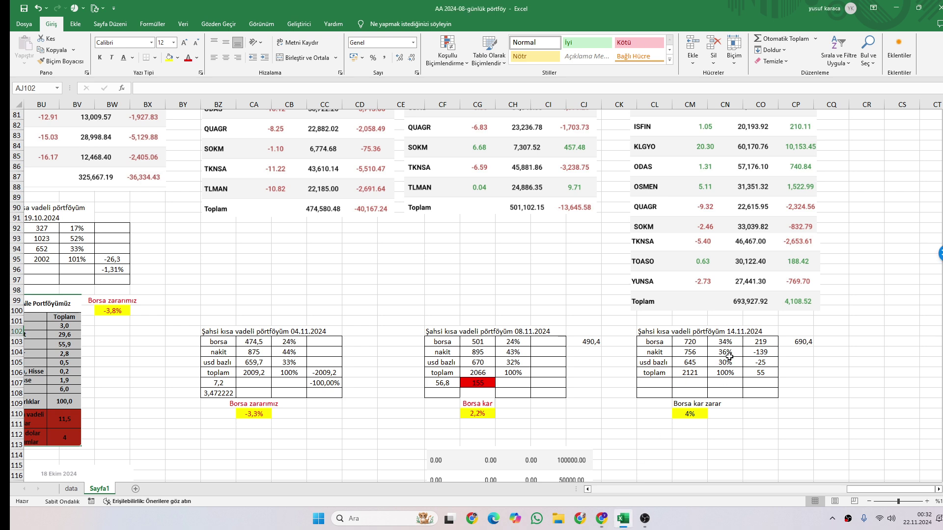
pyautogui.click(721, 343)
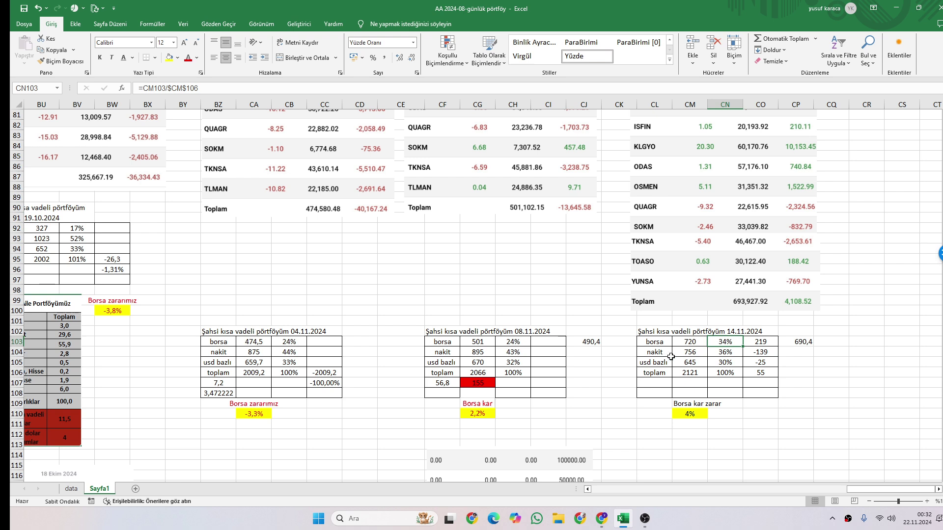
pyautogui.click(696, 351)
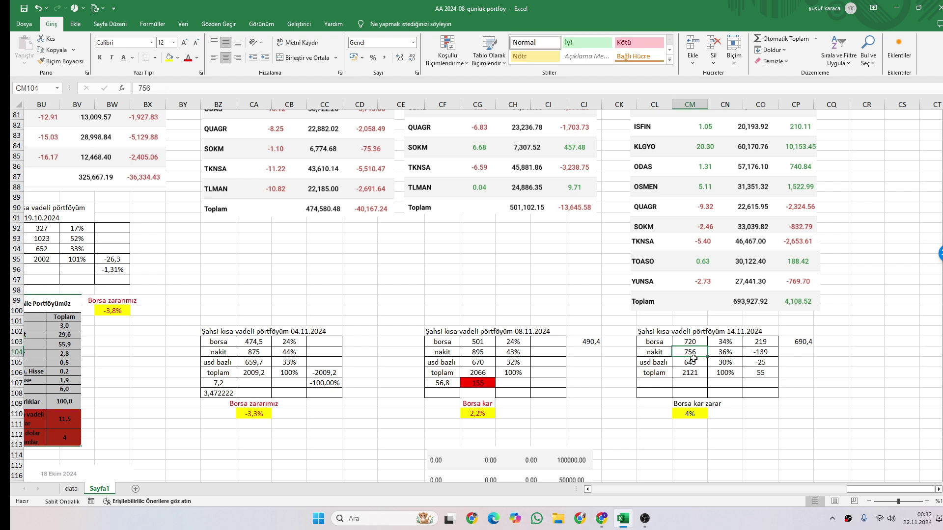
pyautogui.click(694, 360)
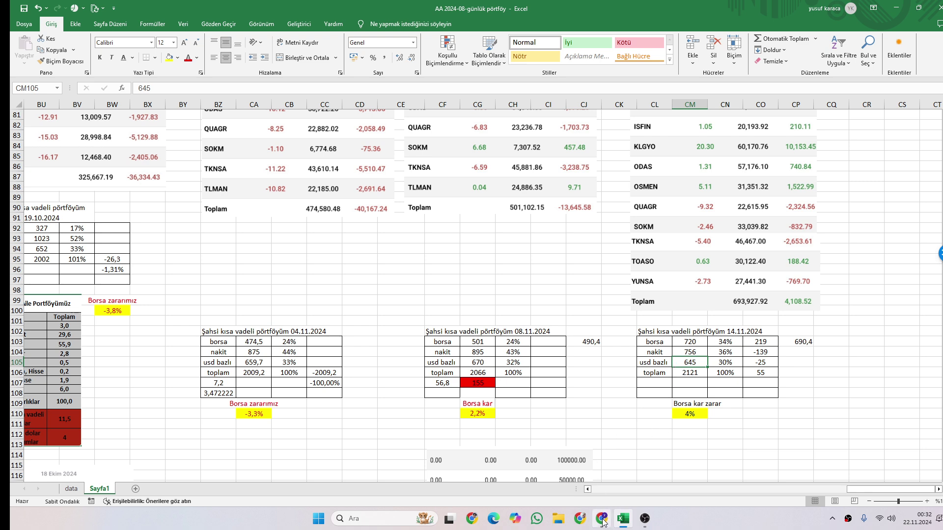
pyautogui.click(607, 475)
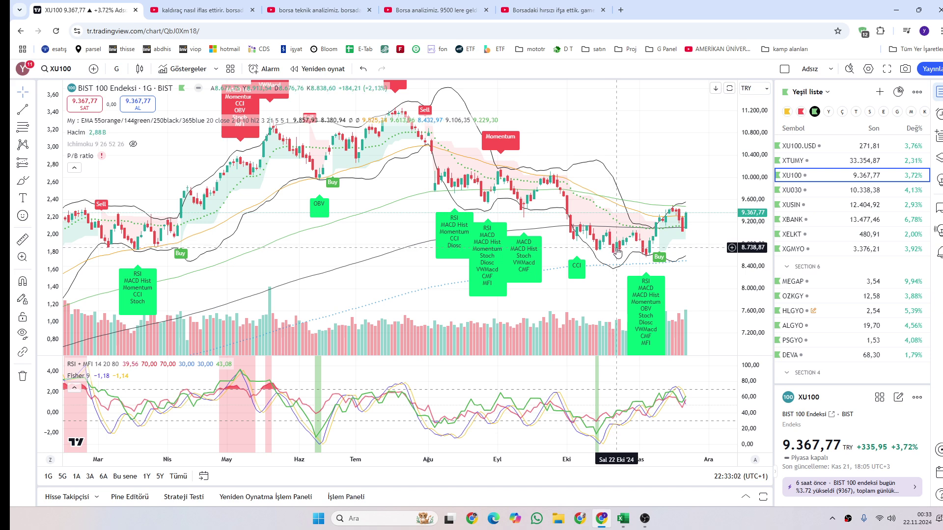
# Step: Revisit the "Borsadaki hırsızı ifşa ettik" video, and view the portfolio tables shown in the "Borsa analizimiz. 9500 lere geldikçe ekleme yapmaya devam ediyorum" video
pyautogui.click(548, 13)
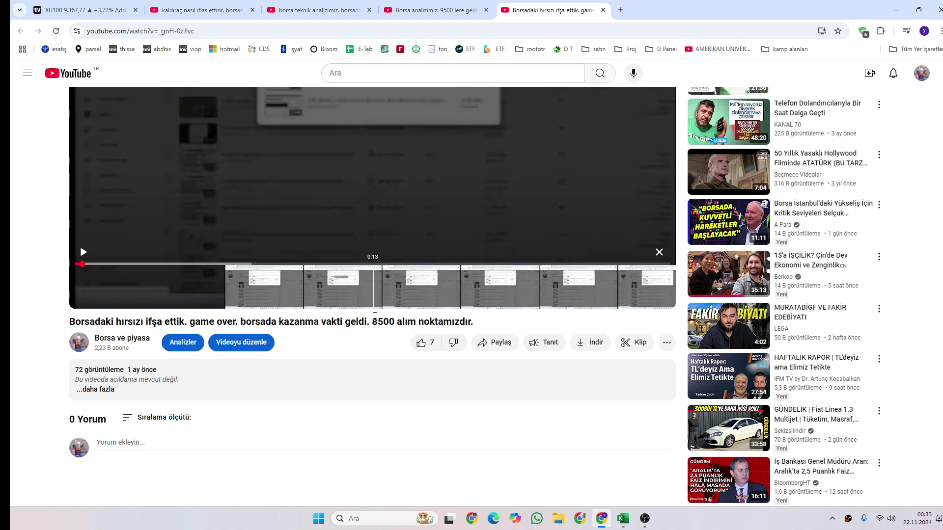
pyautogui.click(432, 13)
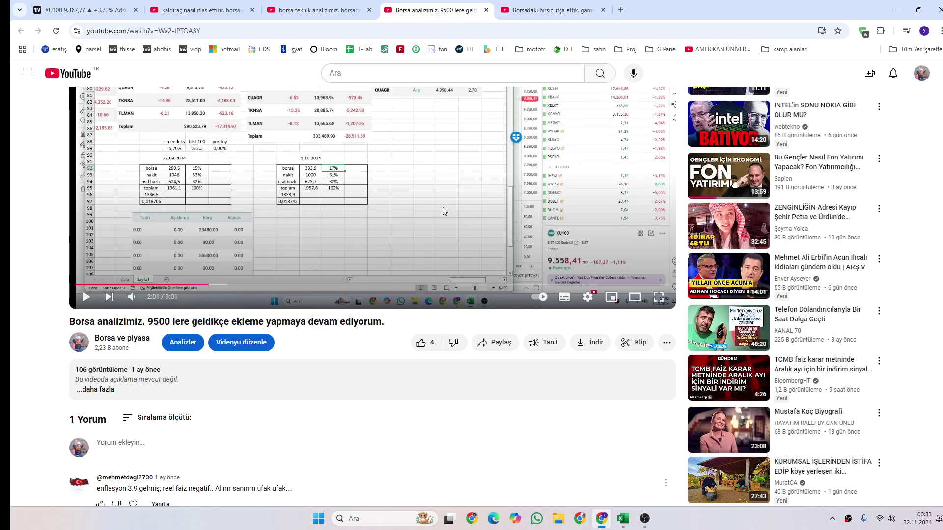
pyautogui.scroll(3, 443, 207)
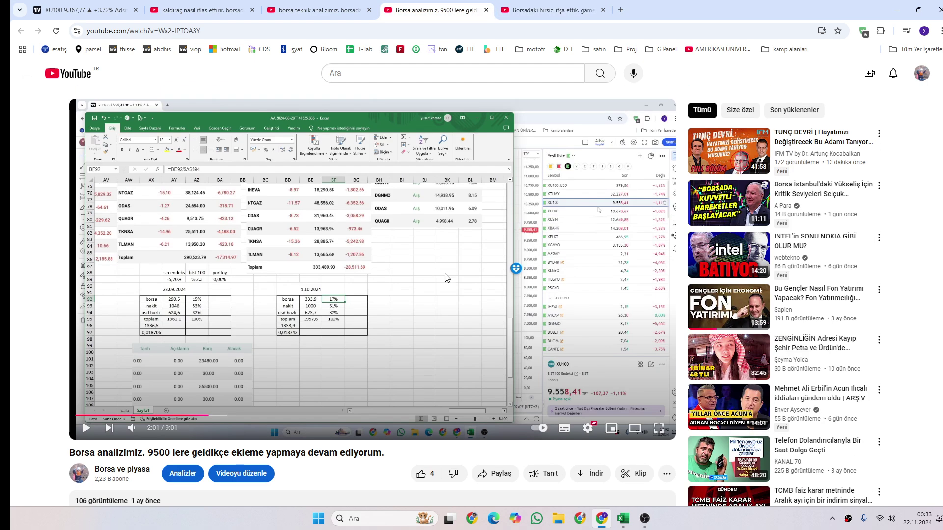
# Step: Switch to Excel and inspect the "Borsa kar zarar" percentage formula below the 14.11.2024 portfolio table
pyautogui.click(618, 521)
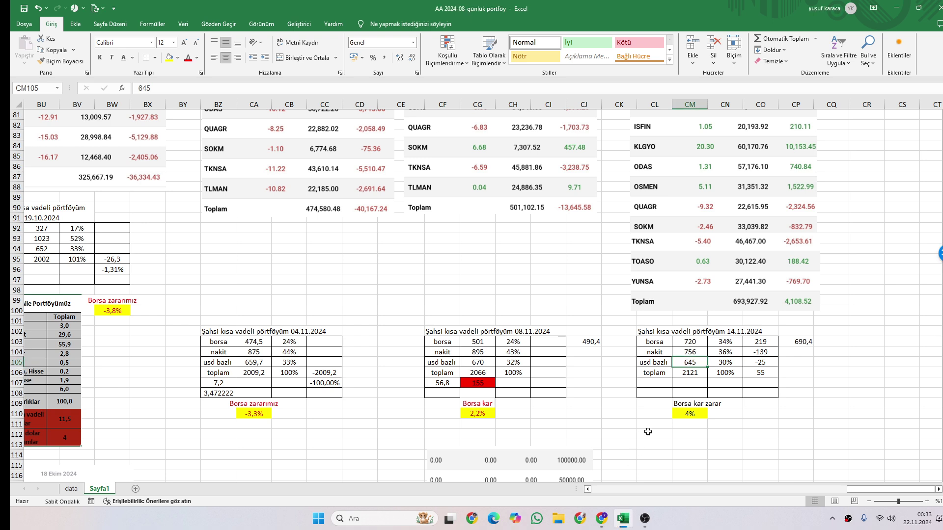
pyautogui.click(693, 413)
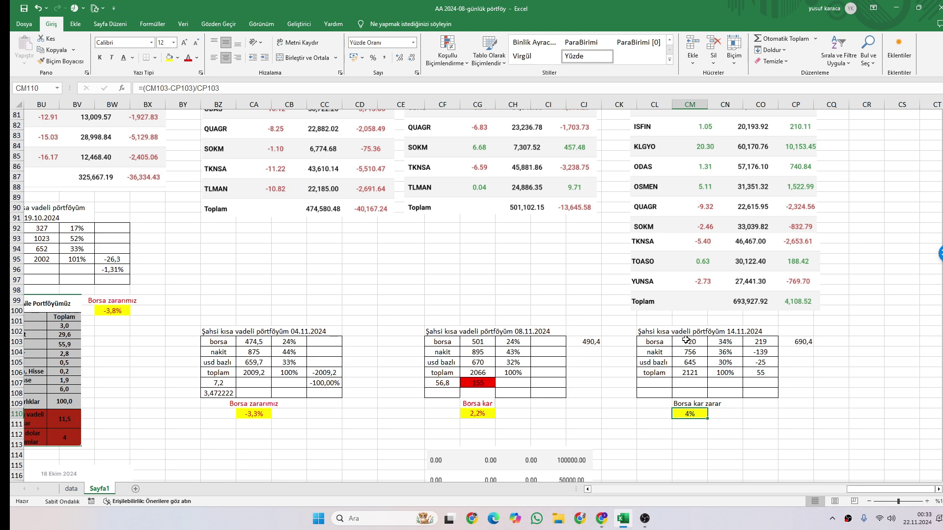
pyautogui.moveTo(861, 490); pyautogui.dragTo(879, 510)
# Step: Calculate 40 ÷ 250 in Calculator and move its window clear of the 14.11.2024 portfolio table
pyautogui.press('XF86Calculator')
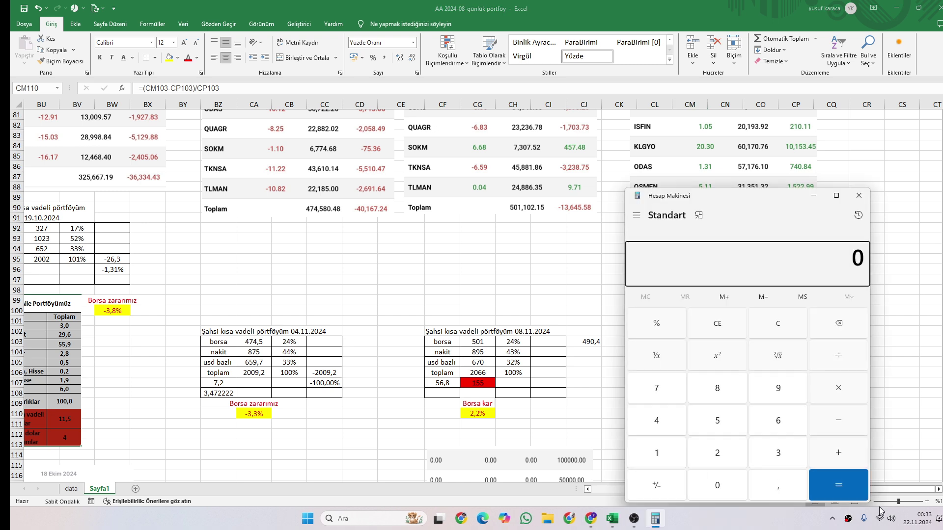
pyautogui.write('40')
pyautogui.press('/')
pyautogui.write('250')
pyautogui.press('Return')
pyautogui.moveTo(772, 201); pyautogui.dragTo(453, 222)
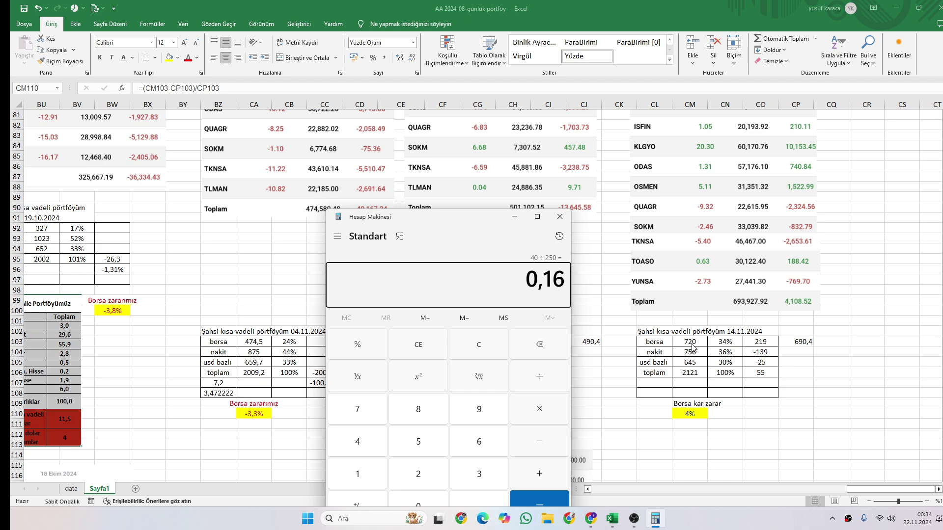
# Step: Clear the calculation, compute 40 ÷ 690, and close Calculator
pyautogui.click(474, 347)
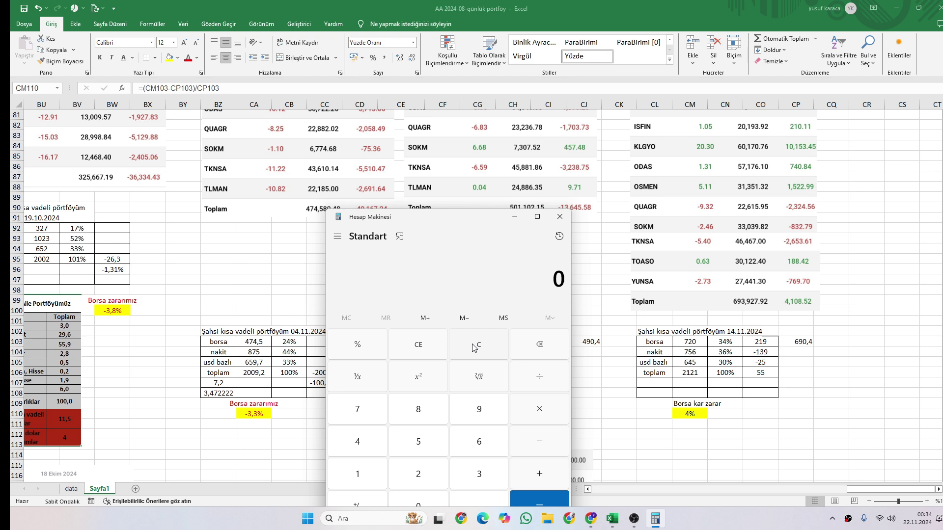
pyautogui.write('40/6')
pyautogui.write('90')
pyautogui.press('Return')
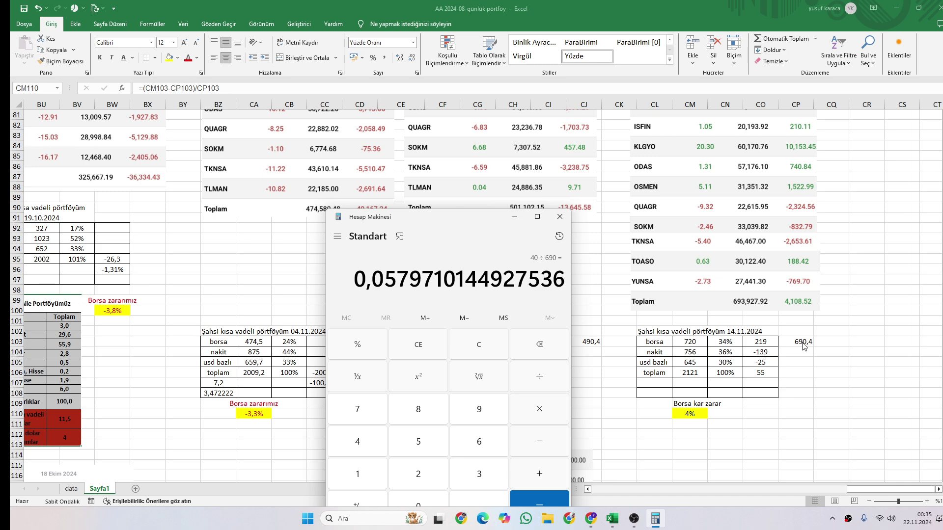
pyautogui.click(564, 223)
# Step: Recheck the November portfolio tables in Excel and bring up the XU100 chart in Chrome
pyautogui.click(622, 519)
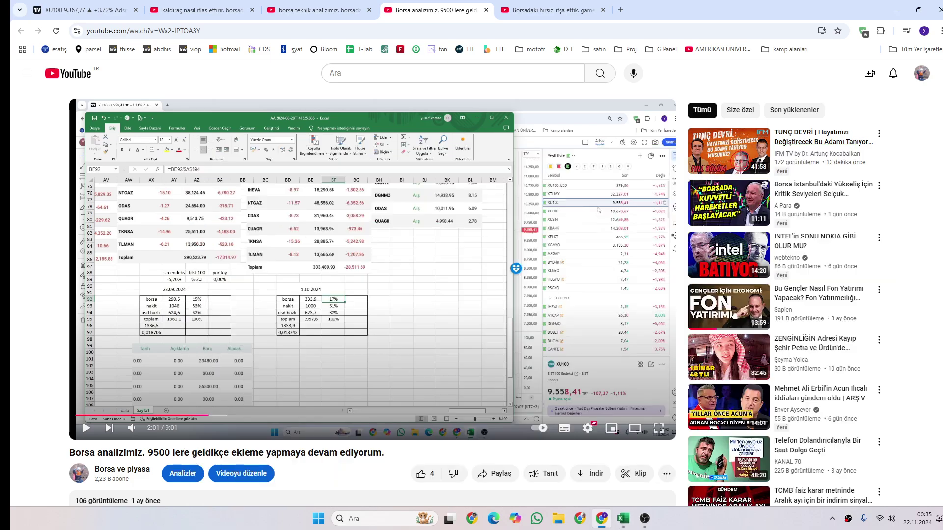
pyautogui.click(622, 520)
pyautogui.click(622, 520)
pyautogui.click(65, 8)
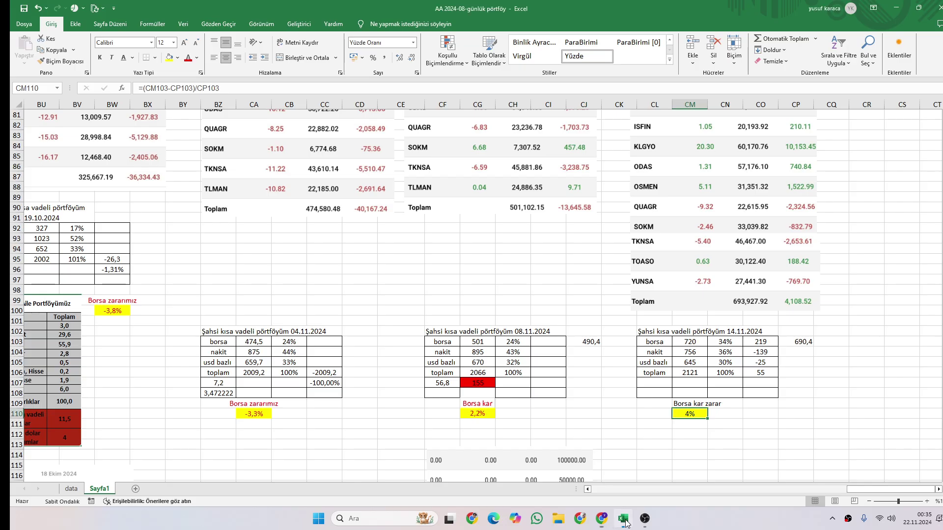
pyautogui.click(623, 518)
pyautogui.click(606, 526)
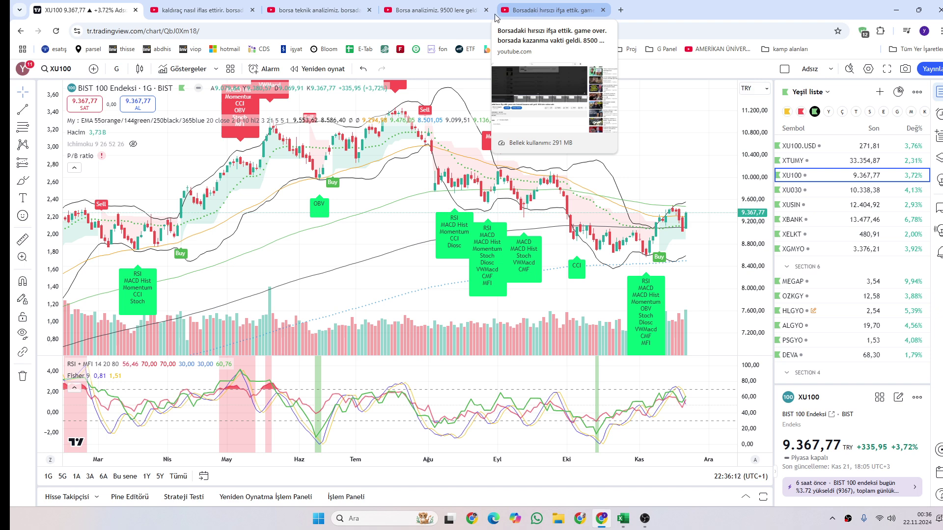
# Step: Compare the video about adding near 9500 with the video naming 8500 as the buying point
pyautogui.click(423, 11)
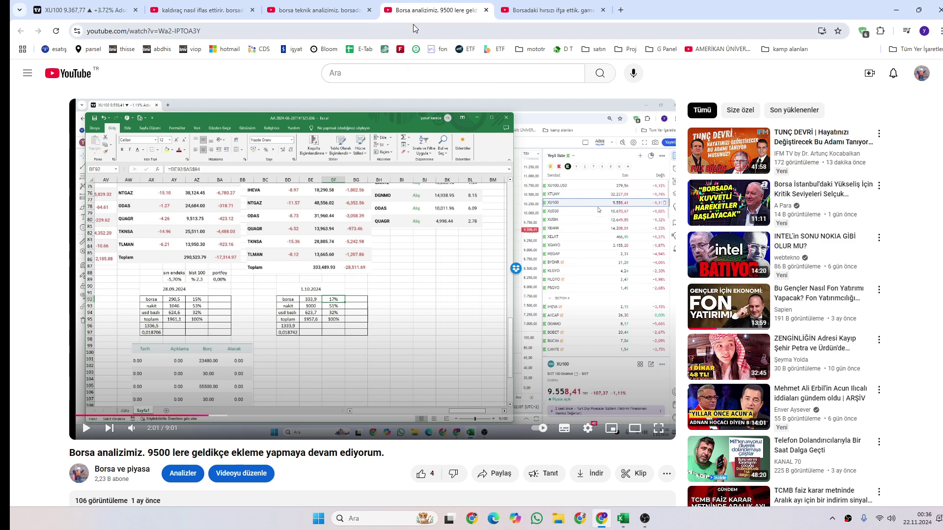
pyautogui.click(553, 10)
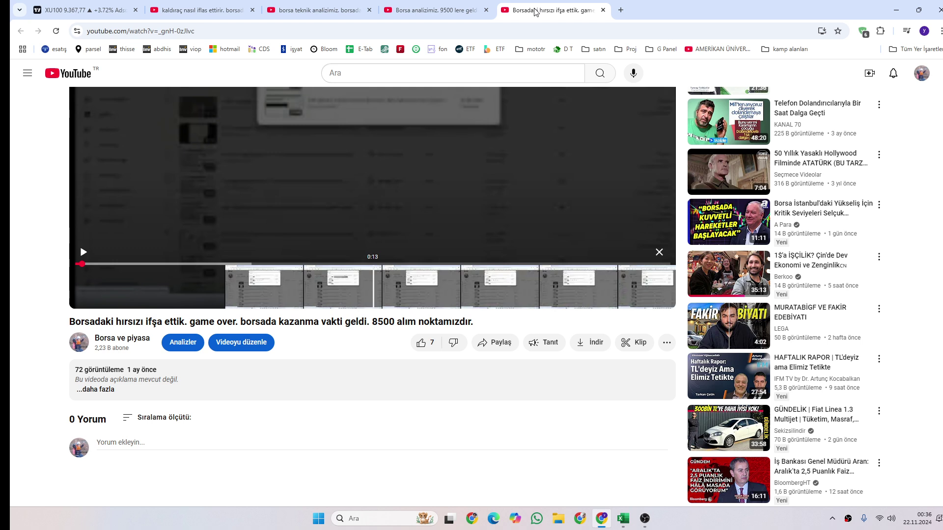